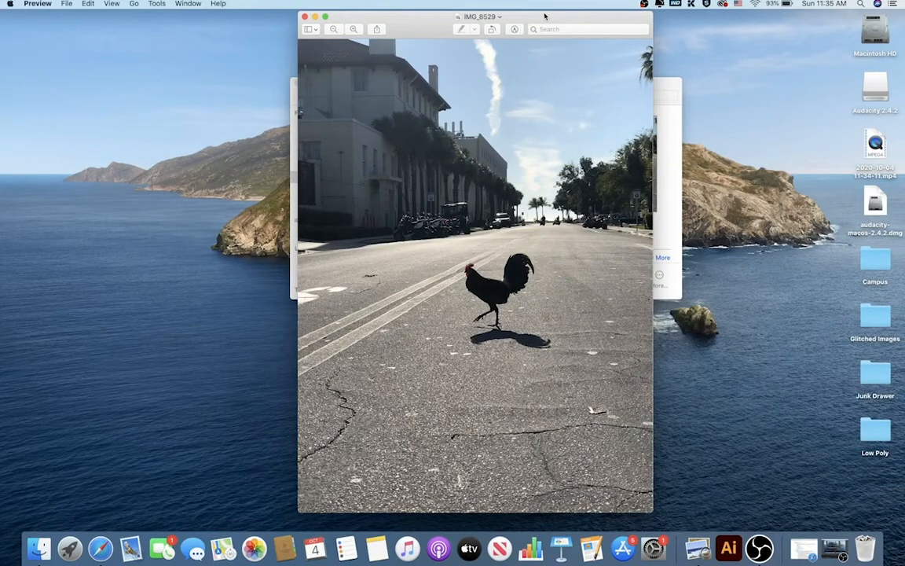
Close the IMG_8529 preview and bring the Glitched Images folder window into clear view.
{"action": "left_click_drag", "start_coordinate": [545, 15], "coordinate": [430, 23]}
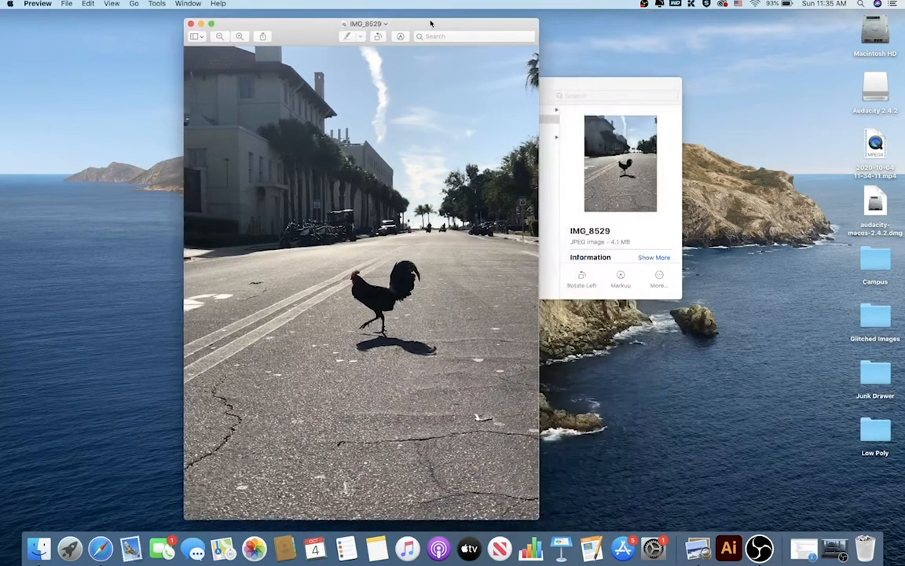
{"action": "left_click", "coordinate": [190, 26]}
{"action": "left_click_drag", "start_coordinate": [612, 85], "coordinate": [538, 86]}
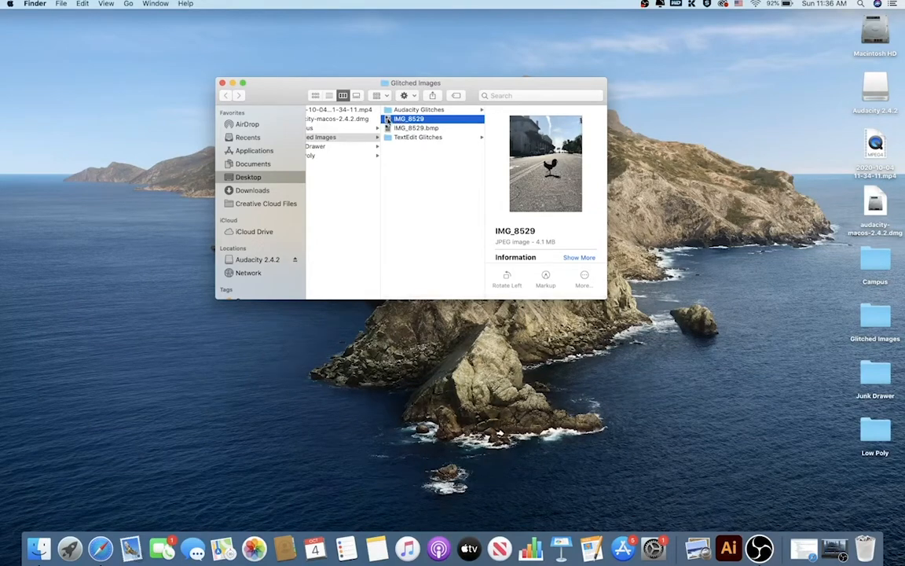
Open the IMG_8529 JPEG from the Glitched Images folder in Adobe Photoshop 2020.
{"action": "right_click", "coordinate": [385, 123]}
{"action": "mouse_move", "coordinate": [415, 136]}
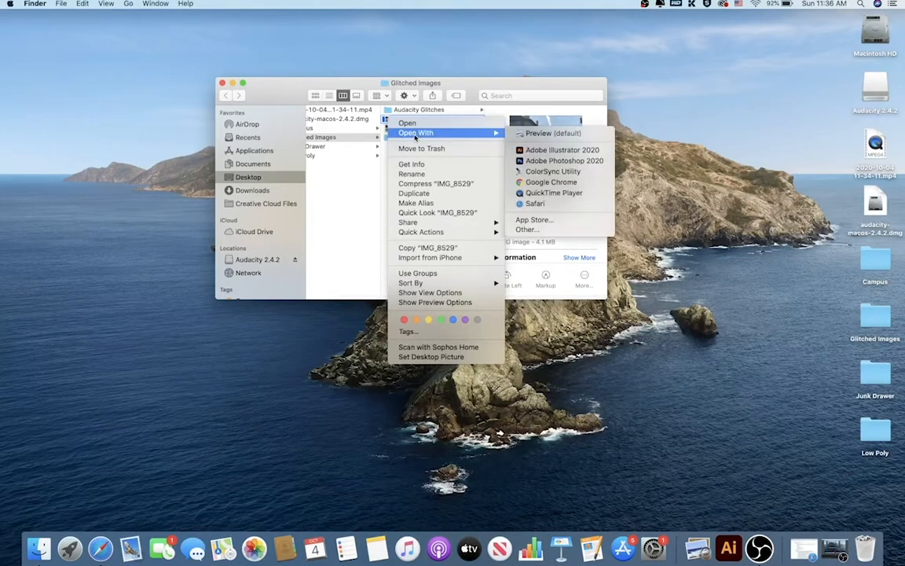
{"action": "left_click", "coordinate": [531, 160]}
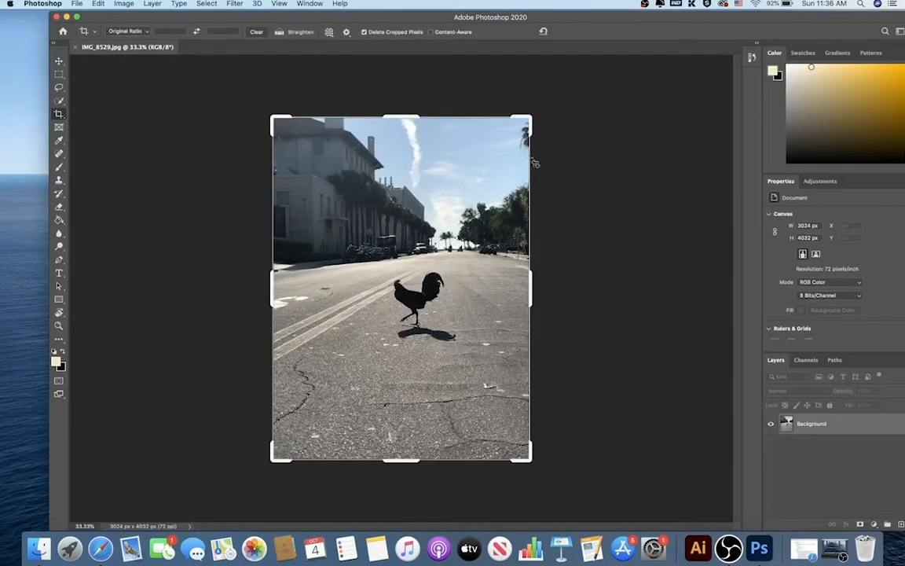
{"action": "left_click", "coordinate": [647, 148]}
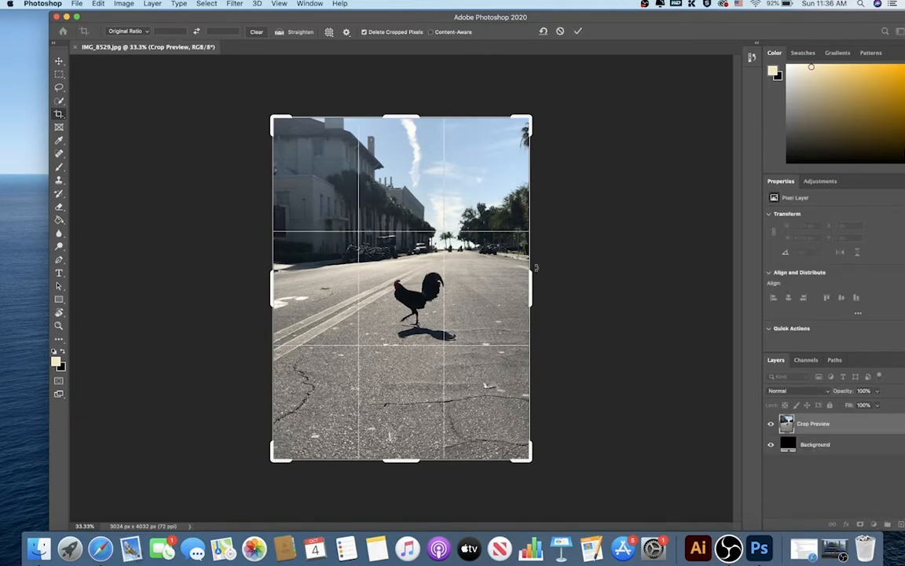
{"action": "key", "text": "Return"}
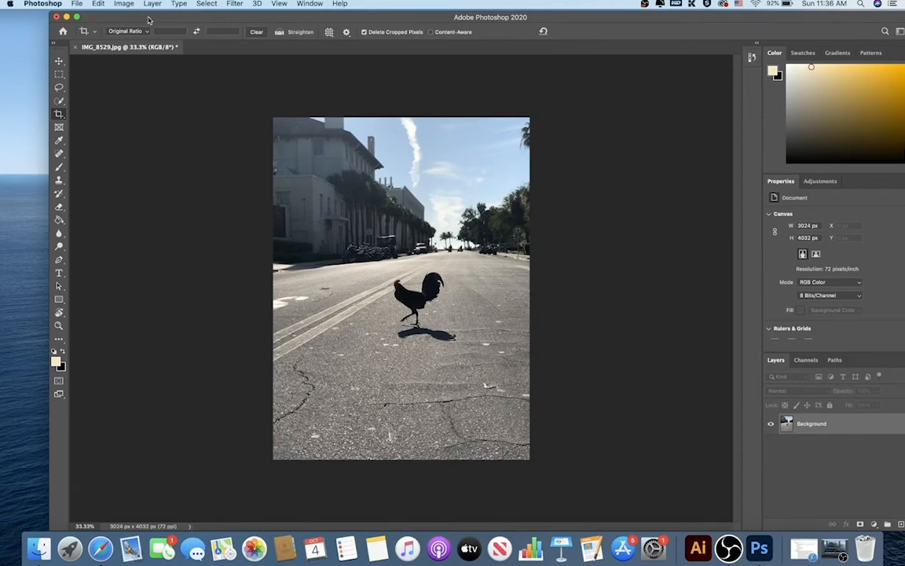
Resize the image proportionally to a width of 1200 pixels and display it at actual size.
{"action": "left_click", "coordinate": [119, 3]}
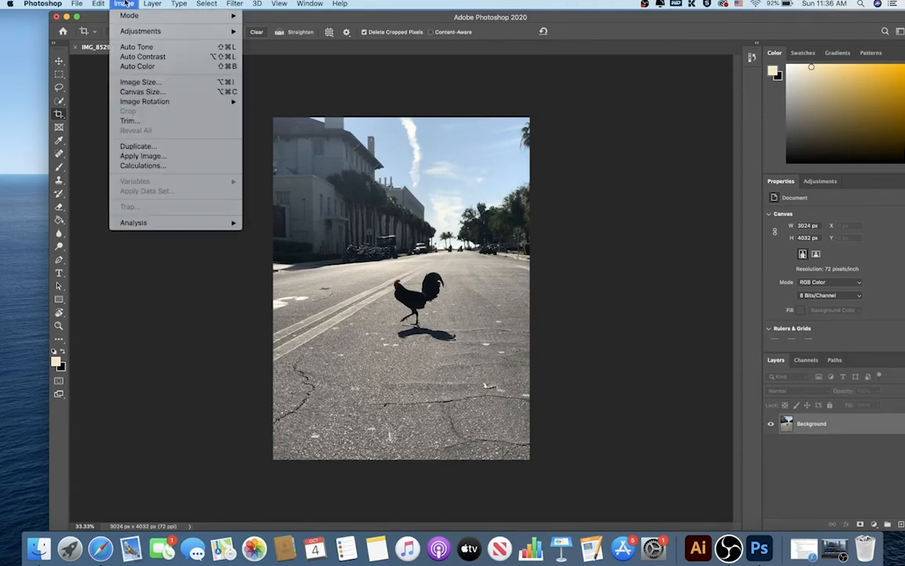
{"action": "left_click", "coordinate": [131, 83]}
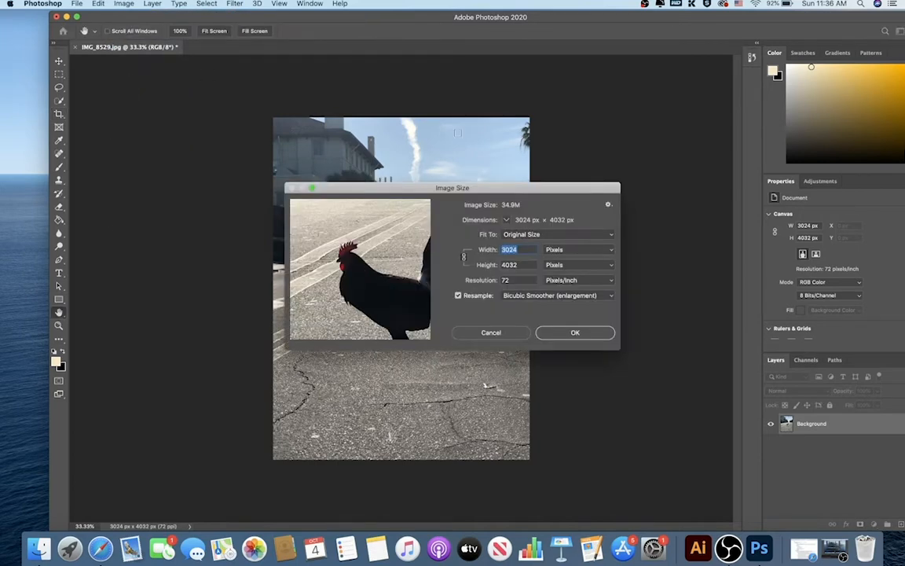
{"action": "left_click_drag", "start_coordinate": [387, 189], "coordinate": [395, 91]}
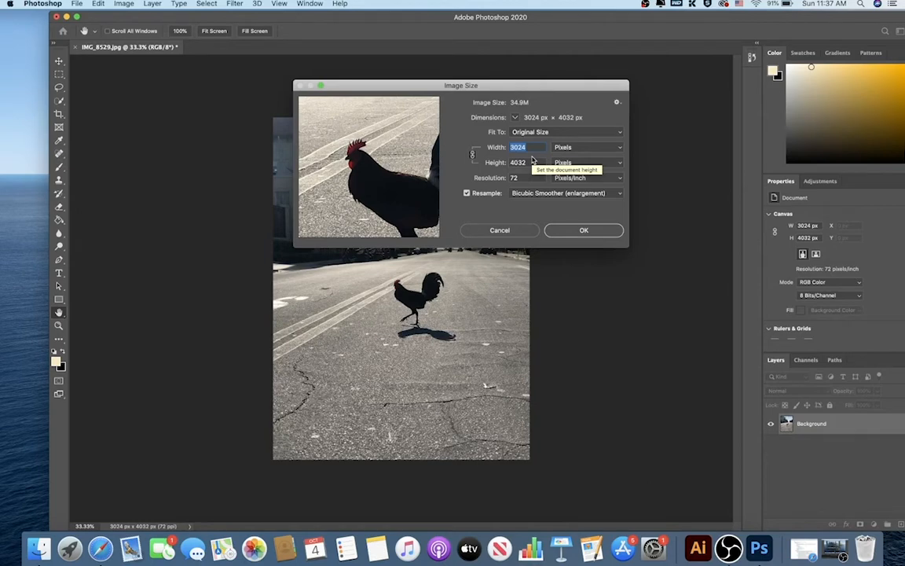
{"action": "type", "text": "1000"}
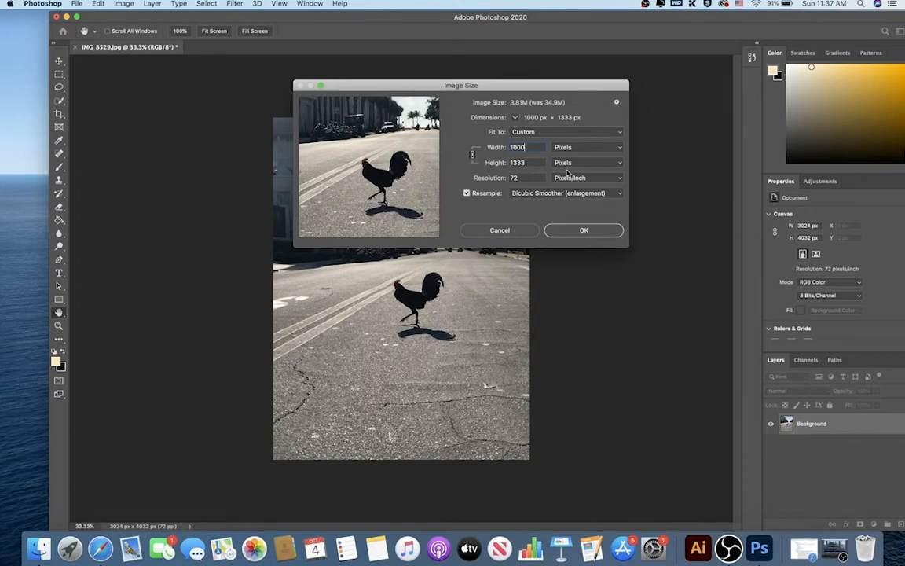
{"action": "double_click", "coordinate": [520, 147]}
{"action": "type", "text": "1200"}
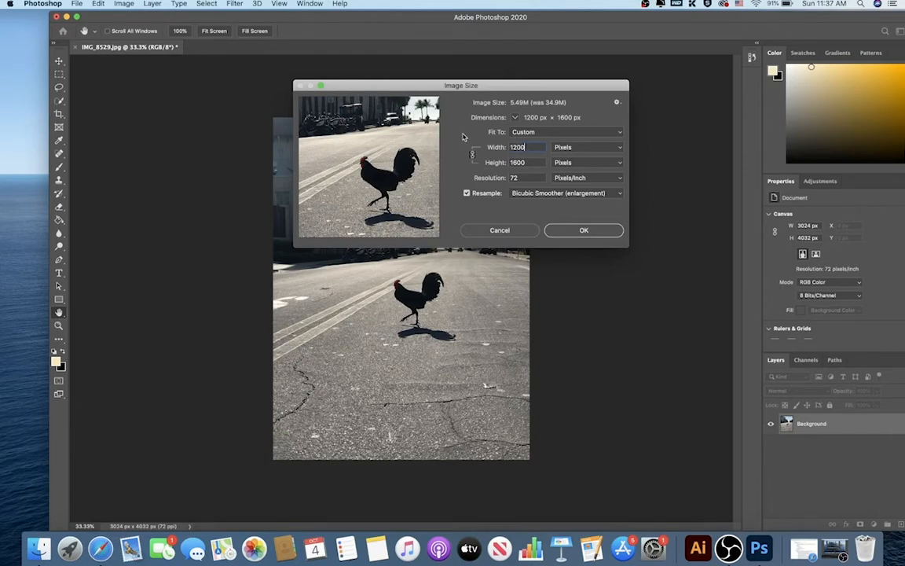
{"action": "left_click", "coordinate": [583, 230]}
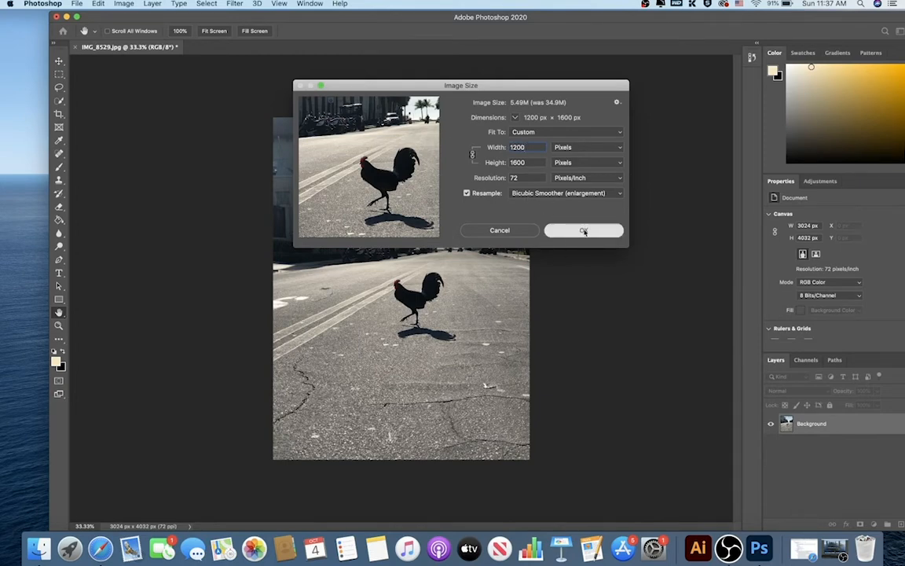
{"action": "key", "text": "c"}
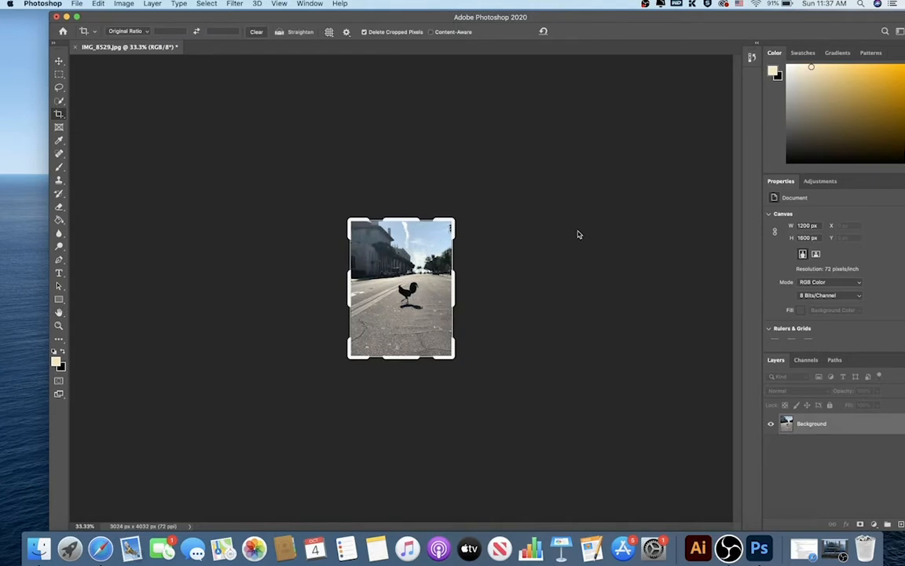
{"action": "key", "text": "Return"}
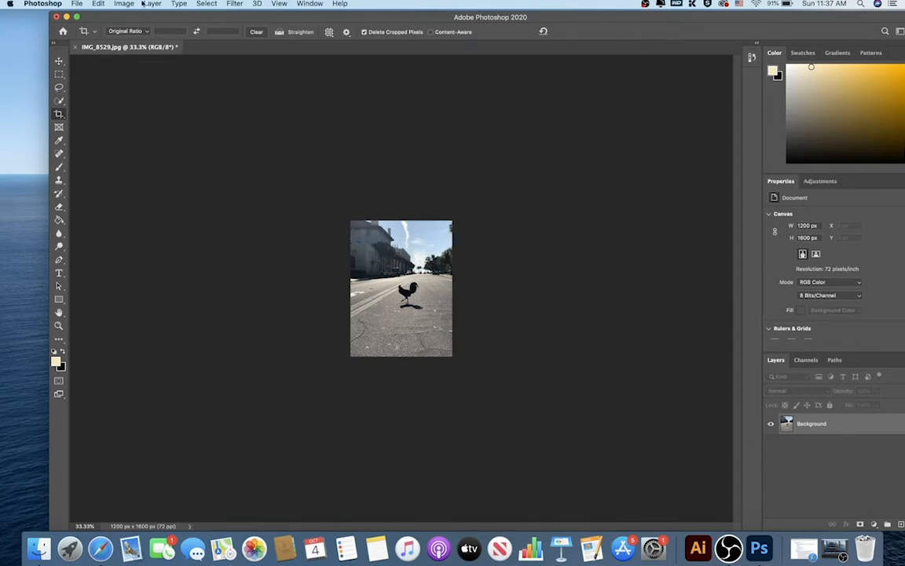
{"action": "left_click", "coordinate": [279, 3]}
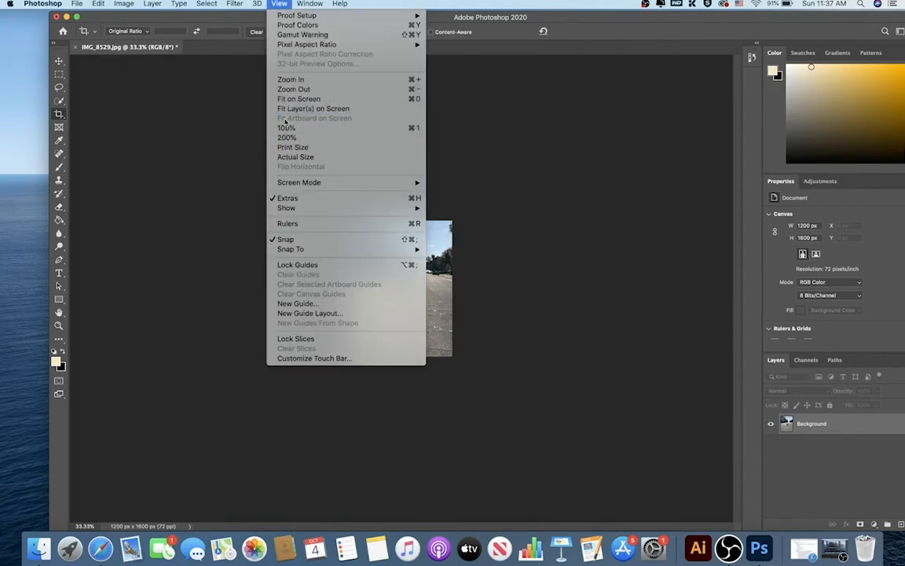
{"action": "left_click", "coordinate": [296, 157]}
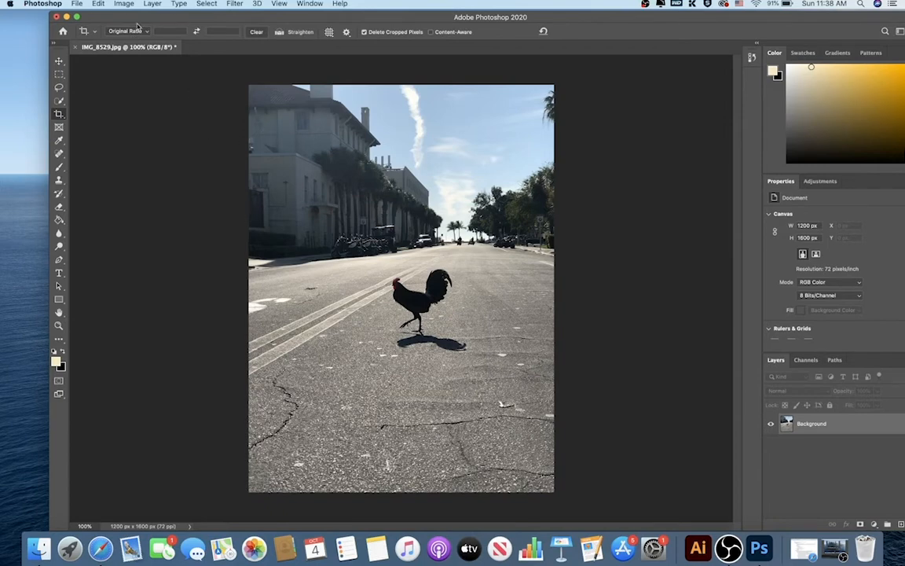
Save the resized image in the Glitched Images folder as original.bmp, in BMP format with the Windows file format and 24-bit depth.
{"action": "left_click", "coordinate": [78, 4]}
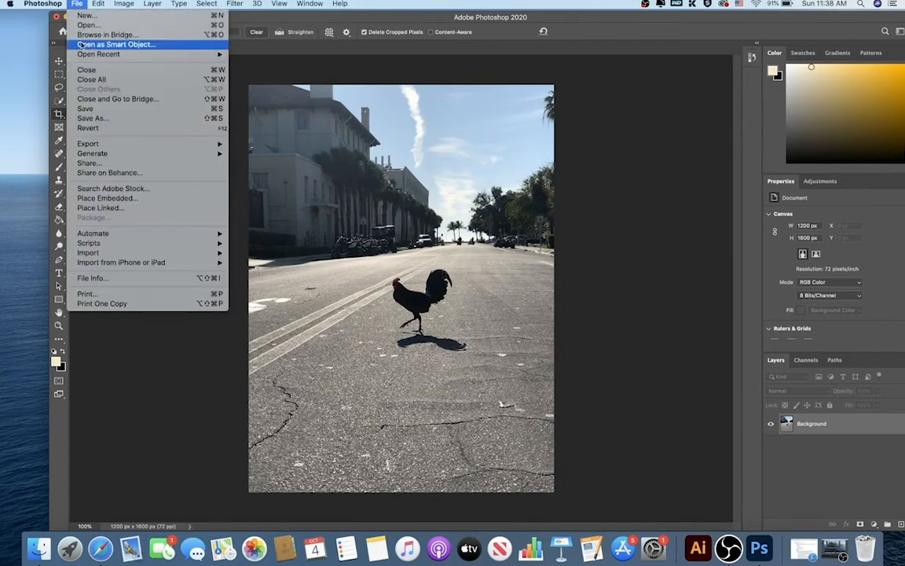
{"action": "left_click", "coordinate": [89, 118]}
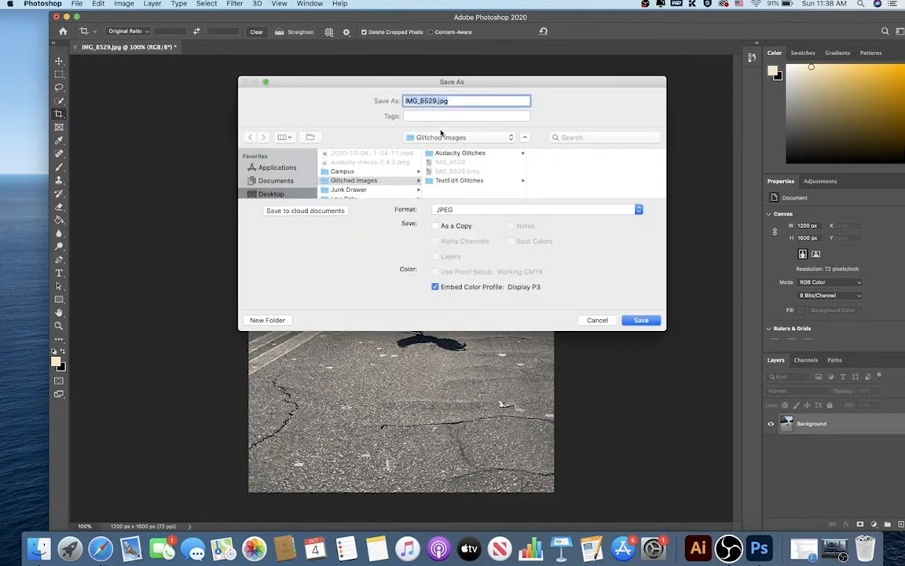
{"action": "left_click_drag", "start_coordinate": [437, 101], "coordinate": [356, 101]}
{"action": "type", "text": "original"}
{"action": "left_click", "coordinate": [506, 209]}
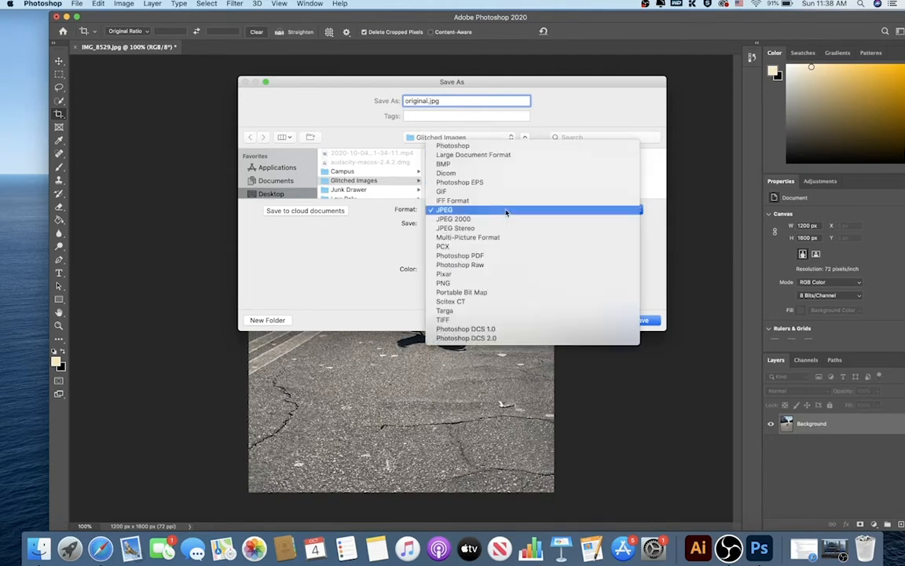
{"action": "left_click", "coordinate": [446, 165]}
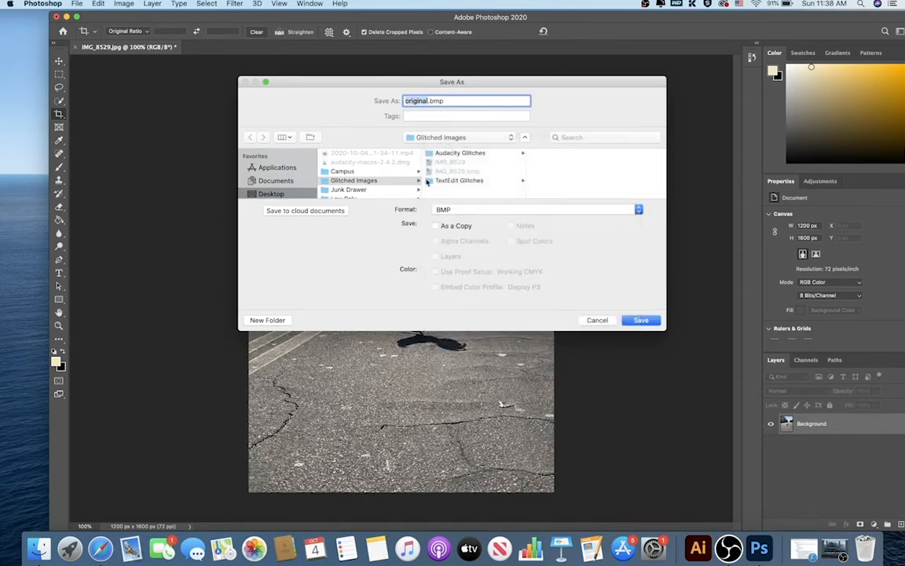
{"action": "left_click", "coordinate": [640, 322]}
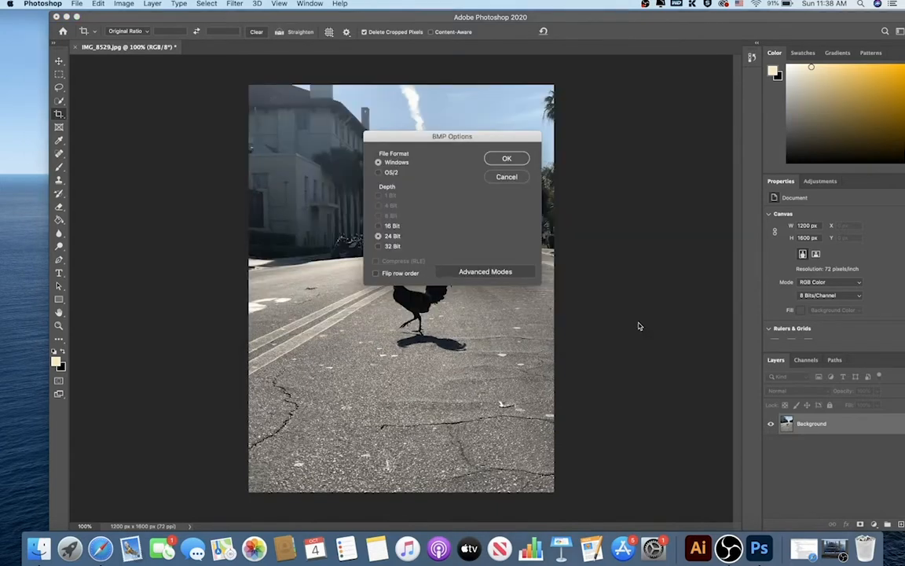
{"action": "left_click_drag", "start_coordinate": [485, 134], "coordinate": [475, 136]}
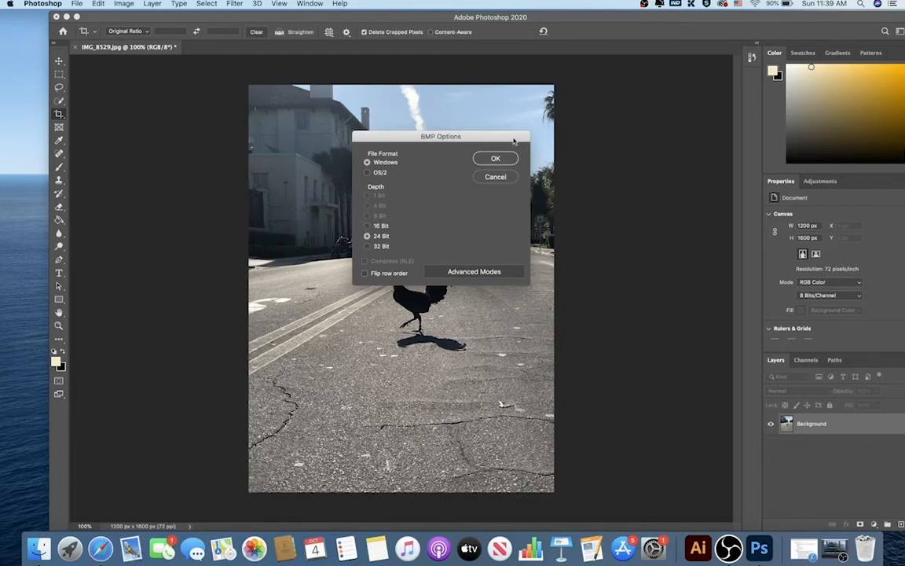
{"action": "left_click", "coordinate": [494, 160]}
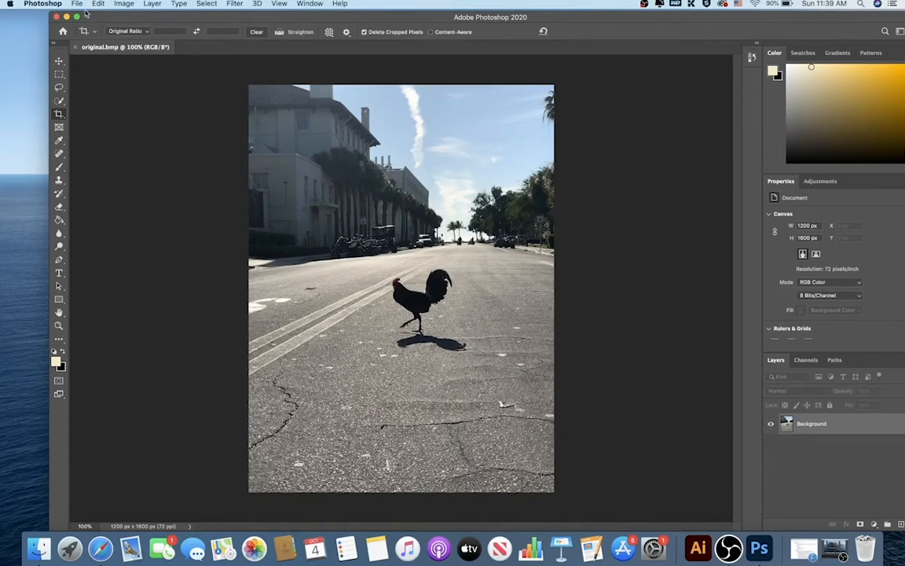
Quit Photoshop and return to the Glitched Images folder window.
{"action": "left_click", "coordinate": [42, 4]}
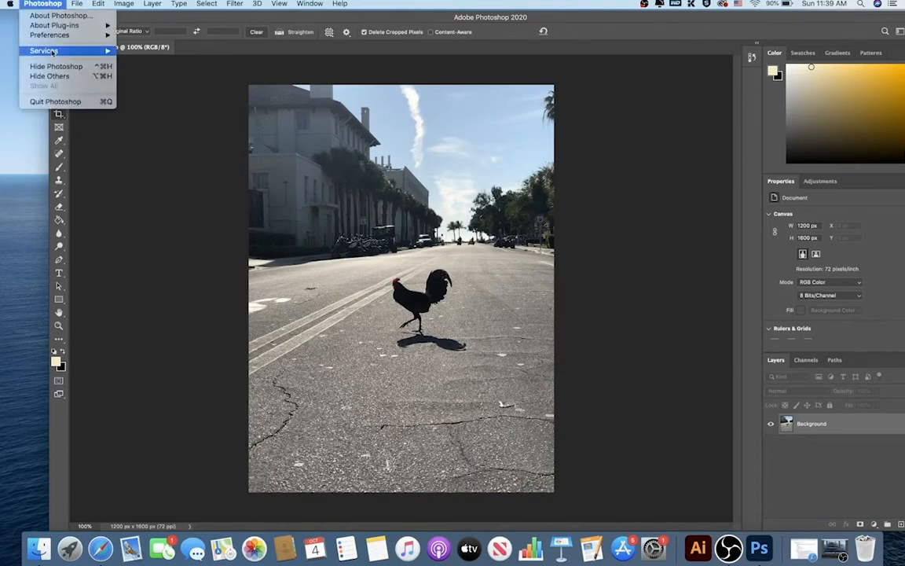
{"action": "left_click", "coordinate": [54, 101]}
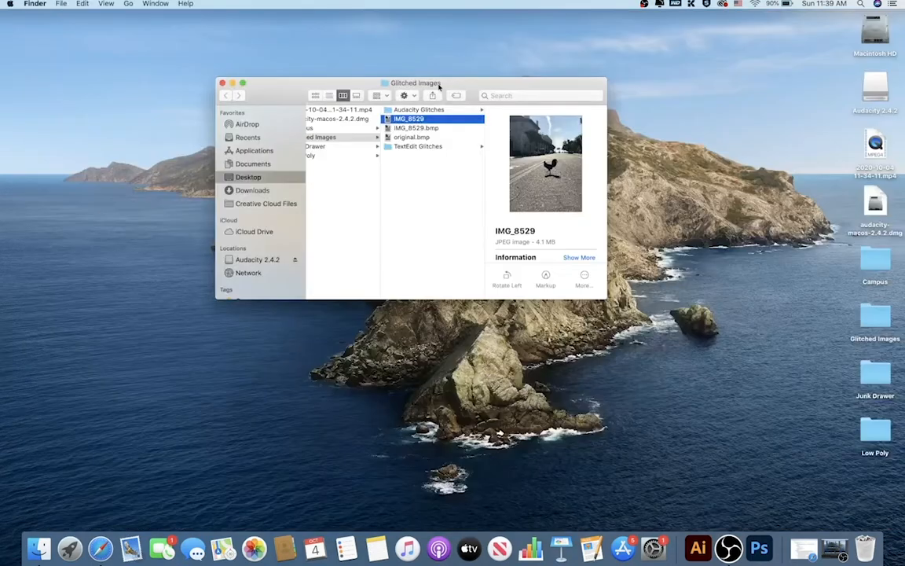
{"action": "left_click", "coordinate": [468, 84]}
{"action": "left_click_drag", "start_coordinate": [468, 84], "coordinate": [460, 84]}
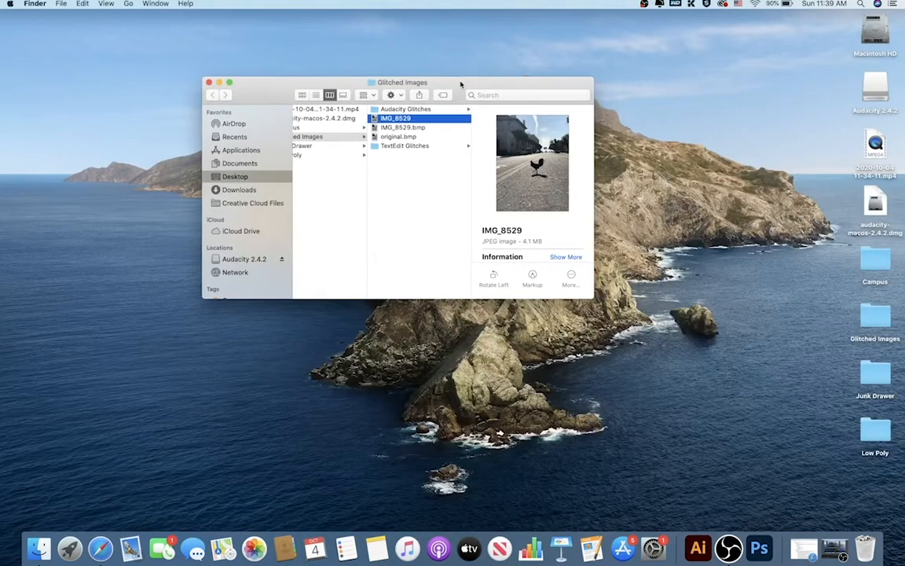
Open original.bmp with TextEdit, choosing it from the Applications folder as the other application.
{"action": "left_click", "coordinate": [390, 127]}
{"action": "left_click", "coordinate": [391, 137]}
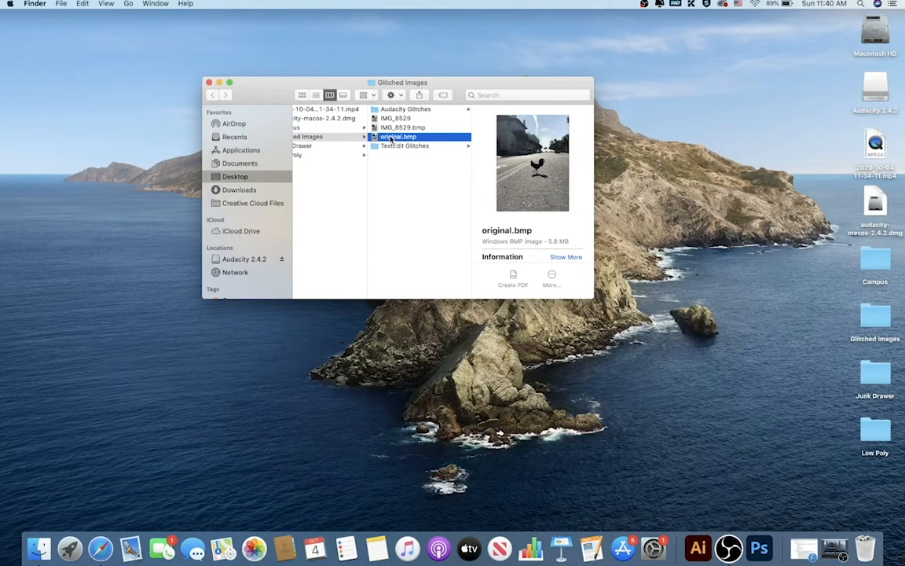
{"action": "right_click", "coordinate": [392, 136]}
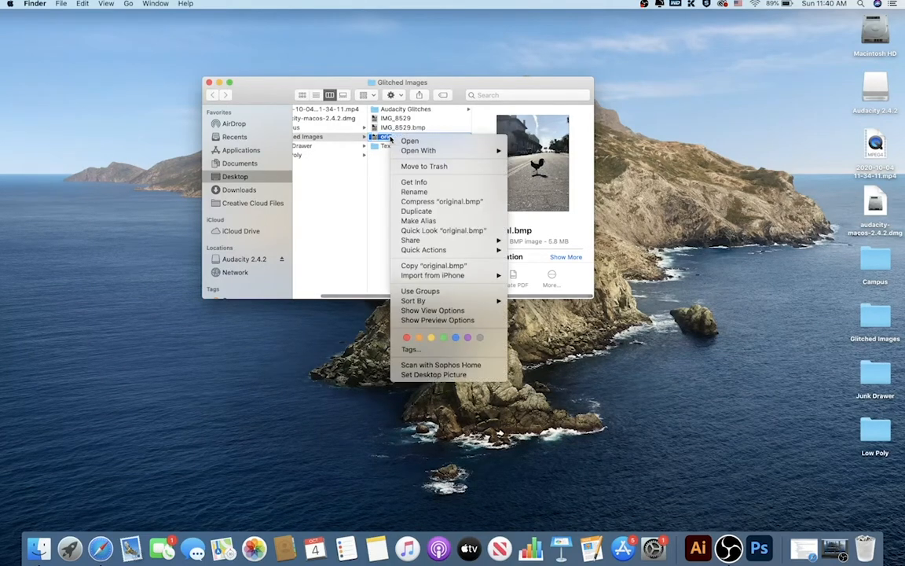
{"action": "mouse_move", "coordinate": [420, 153]}
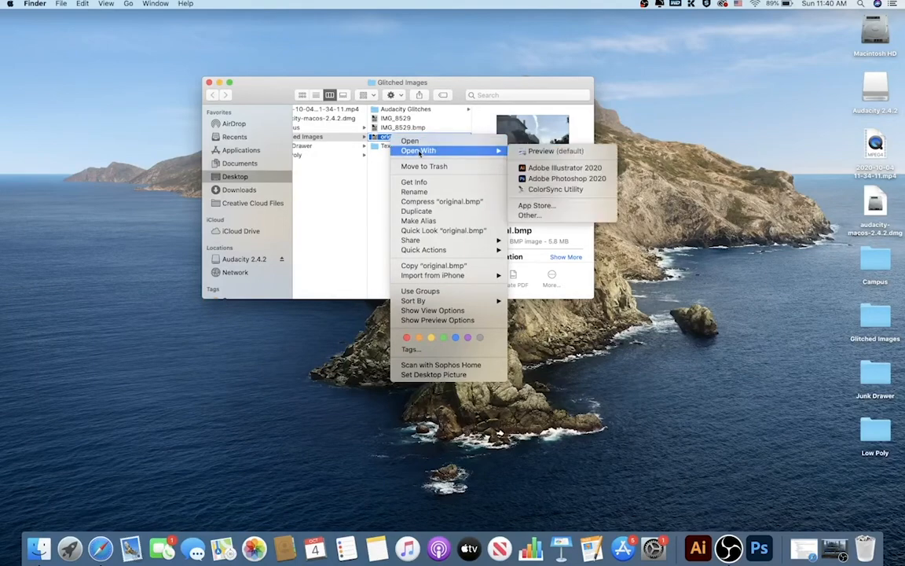
{"action": "left_click", "coordinate": [529, 215]}
{"action": "scroll", "coordinate": [308, 224], "scroll_direction": "down", "scroll_amount": 15}
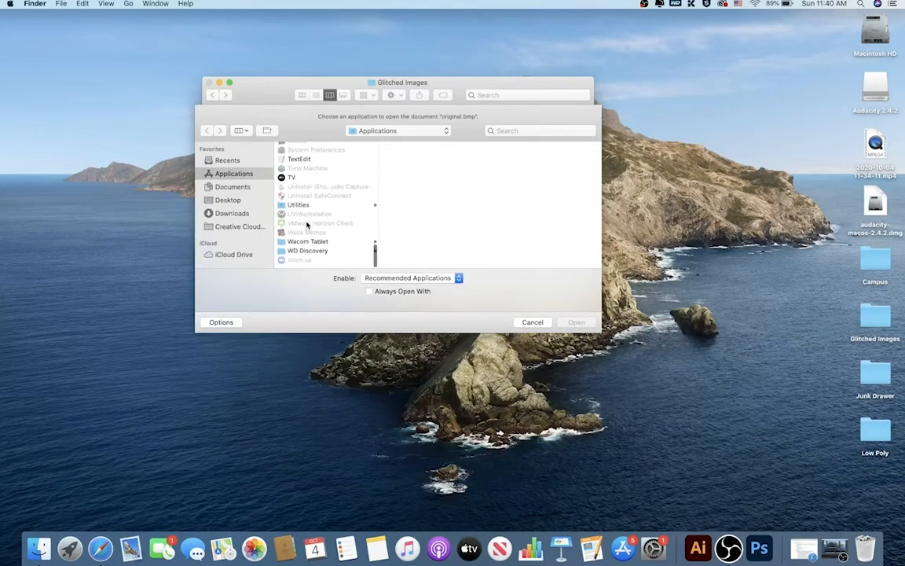
{"action": "left_click", "coordinate": [298, 162]}
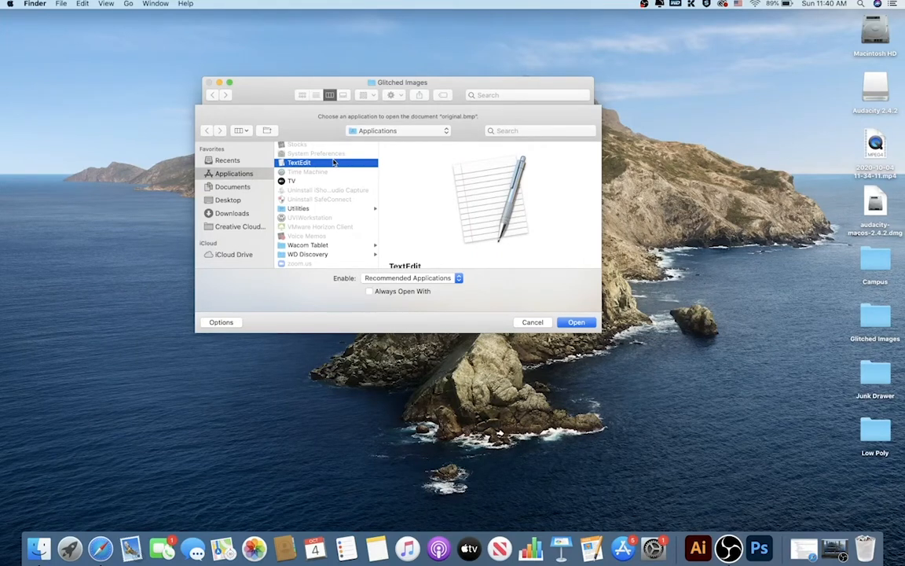
{"action": "left_click", "coordinate": [576, 322]}
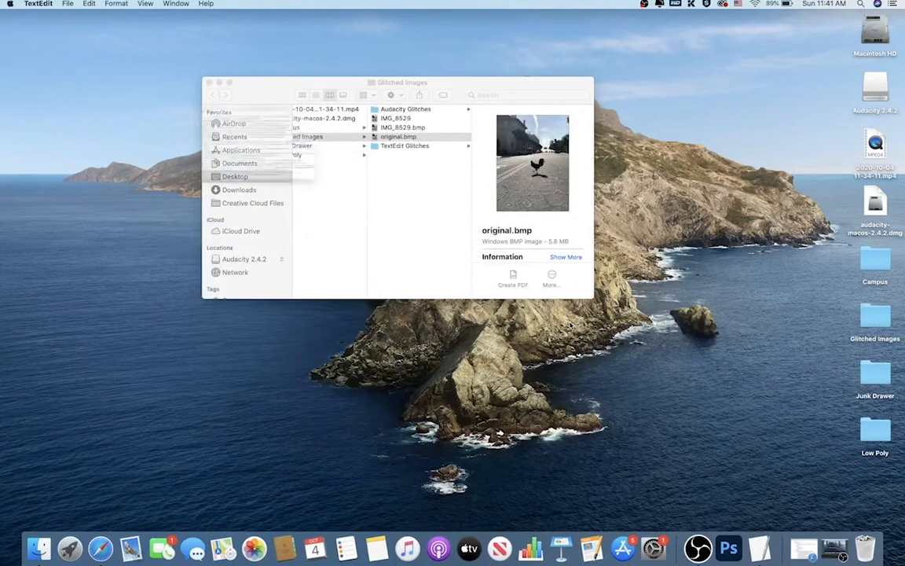
Enlarge the TextEdit window to fill most of the screen and look through the text code of original.bmp.
{"action": "left_click_drag", "start_coordinate": [305, 43], "coordinate": [249, 29]}
{"action": "left_click_drag", "start_coordinate": [360, 233], "coordinate": [879, 529]}
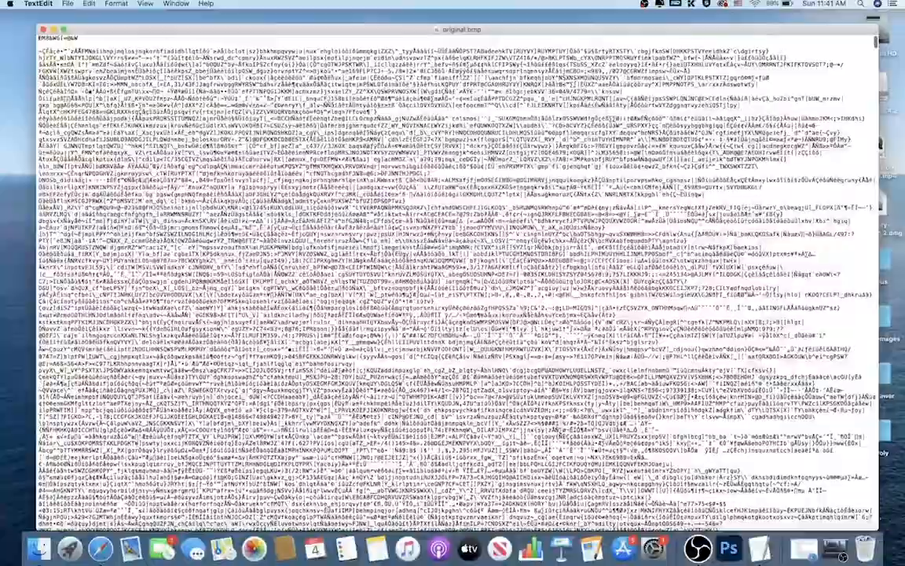
{"action": "scroll", "coordinate": [503, 314], "scroll_direction": "down", "scroll_amount": 10}
{"action": "scroll", "coordinate": [456, 279], "scroll_direction": "down", "scroll_amount": 15}
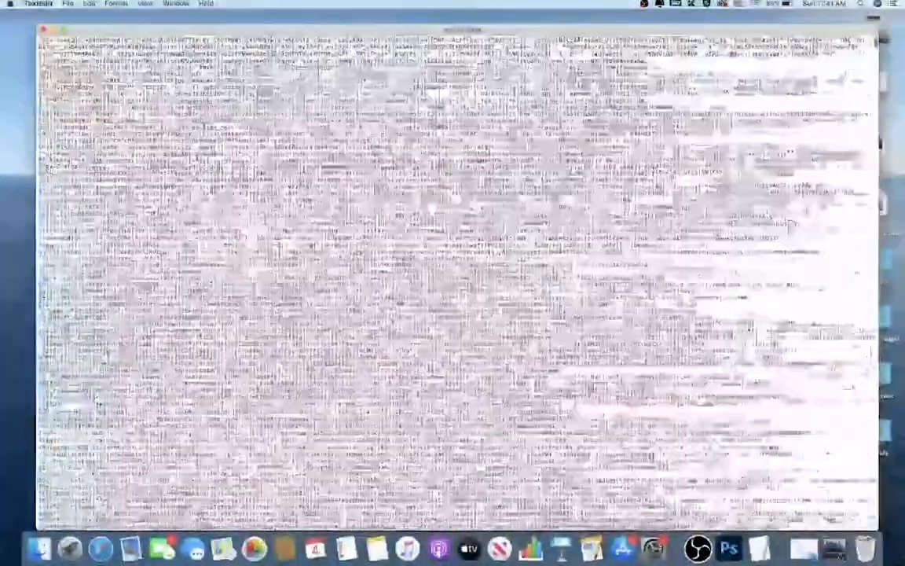
{"action": "scroll", "coordinate": [453, 279], "scroll_direction": "down", "scroll_amount": 10}
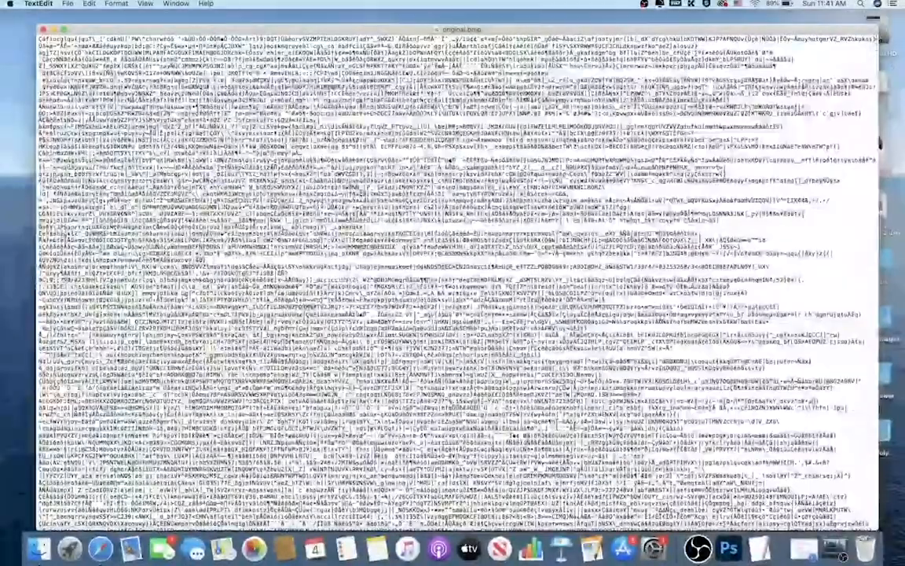
{"action": "scroll", "coordinate": [872, 233], "scroll_direction": "down", "scroll_amount": 15}
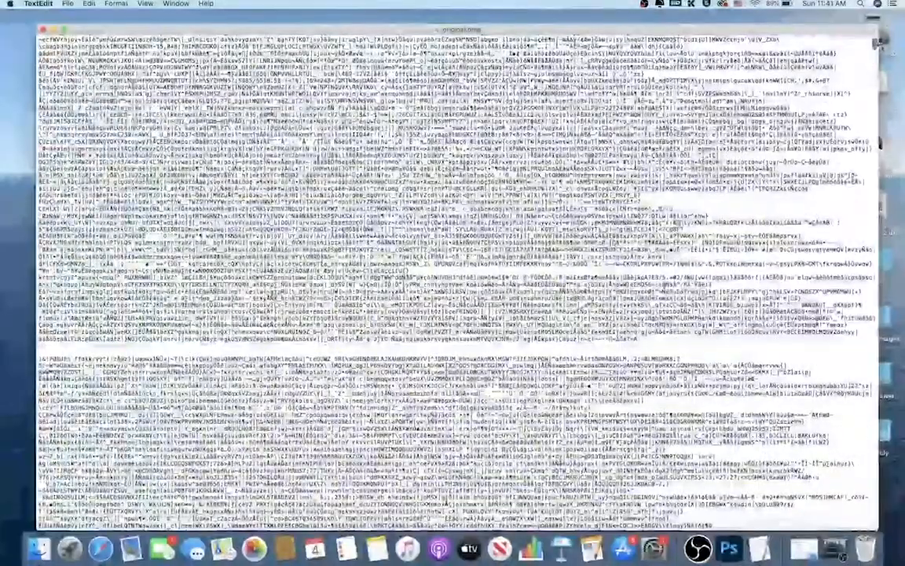